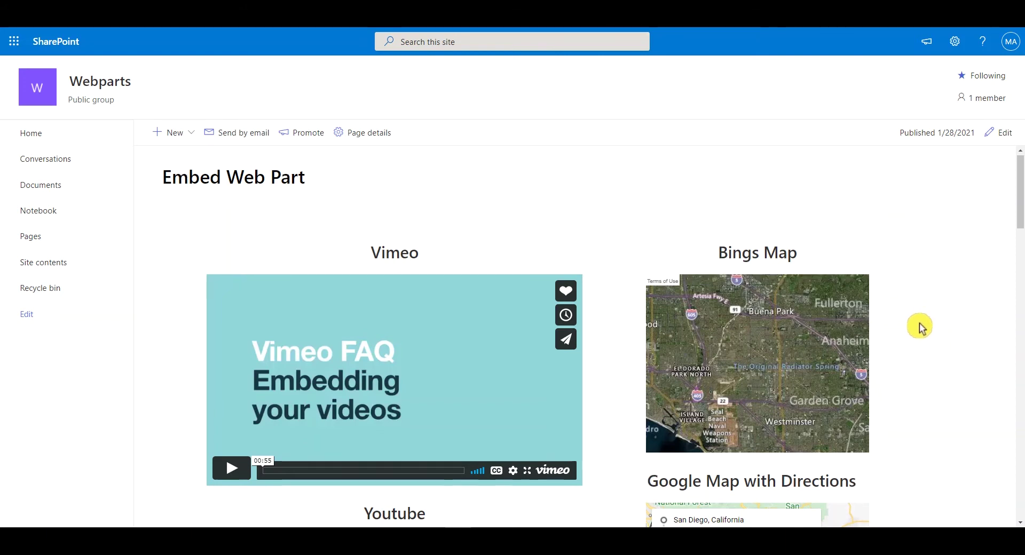
# Examine the embedded Vimeo, YouTube, map, PowerPoint, Excel, Word and SharePoint site content on the Embed Web Part page
pyautogui.scroll(-1, 920, 326)
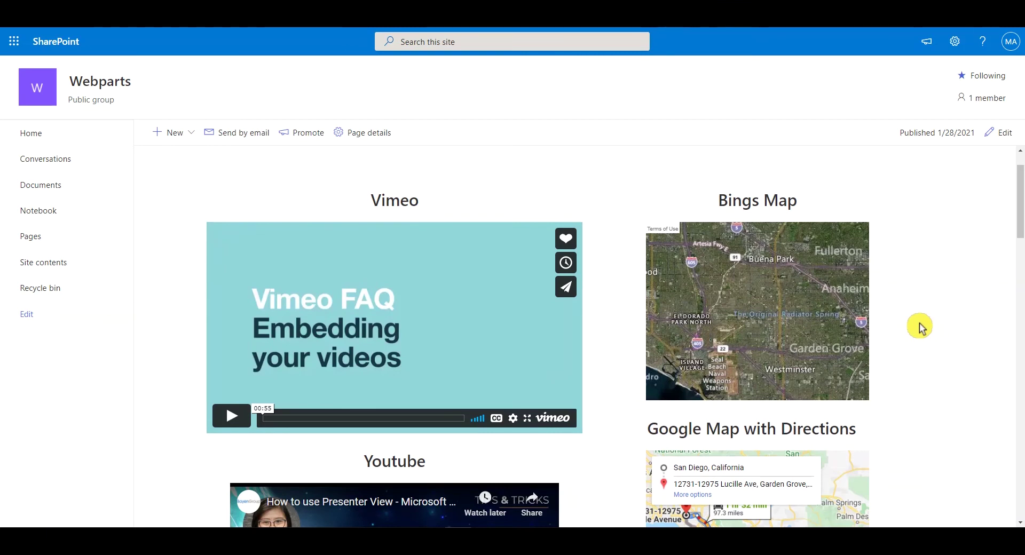
pyautogui.scroll(-1, 919, 327)
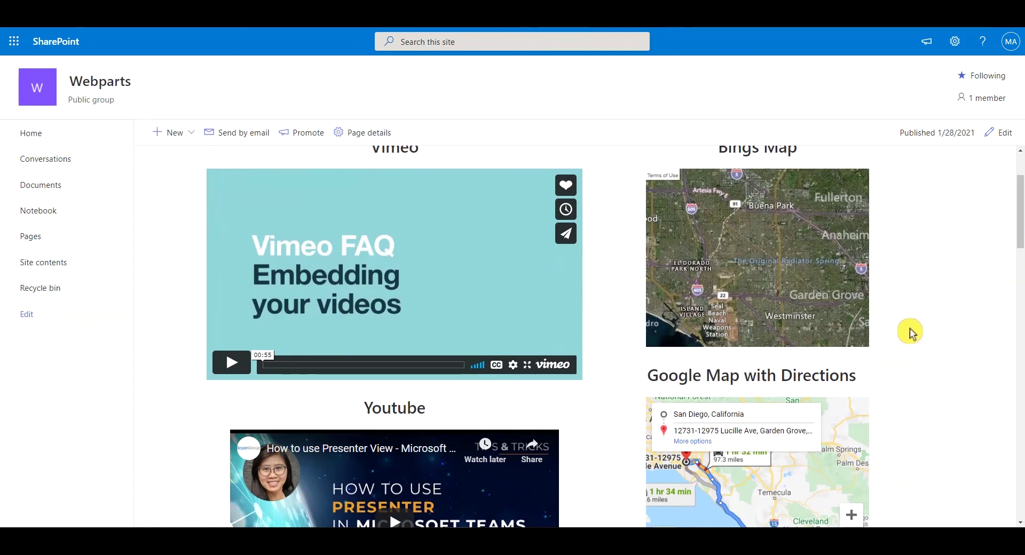
pyautogui.scroll(-3, 909, 334)
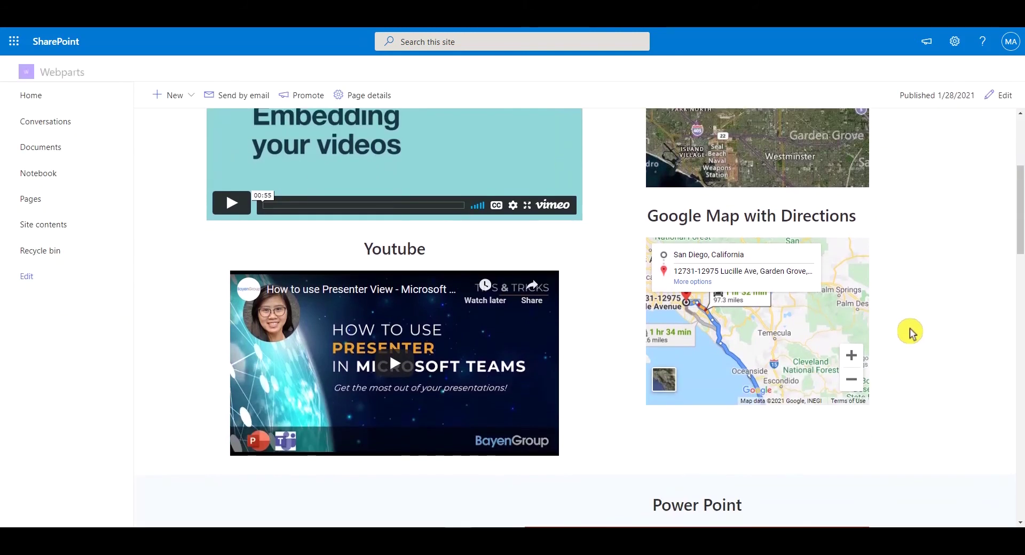
pyautogui.scroll(-4, 911, 333)
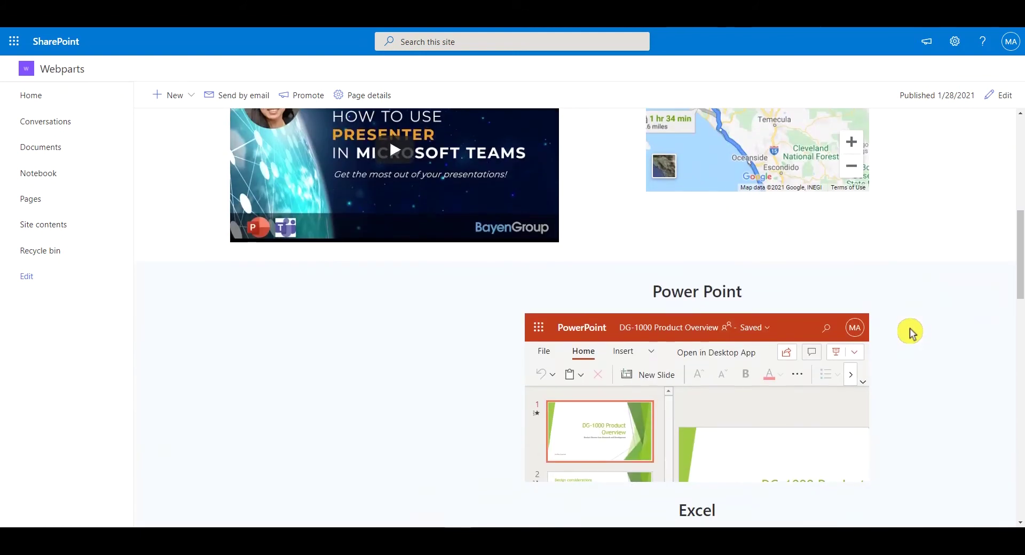
pyautogui.scroll(-1, 912, 333)
pyautogui.scroll(-4, 910, 332)
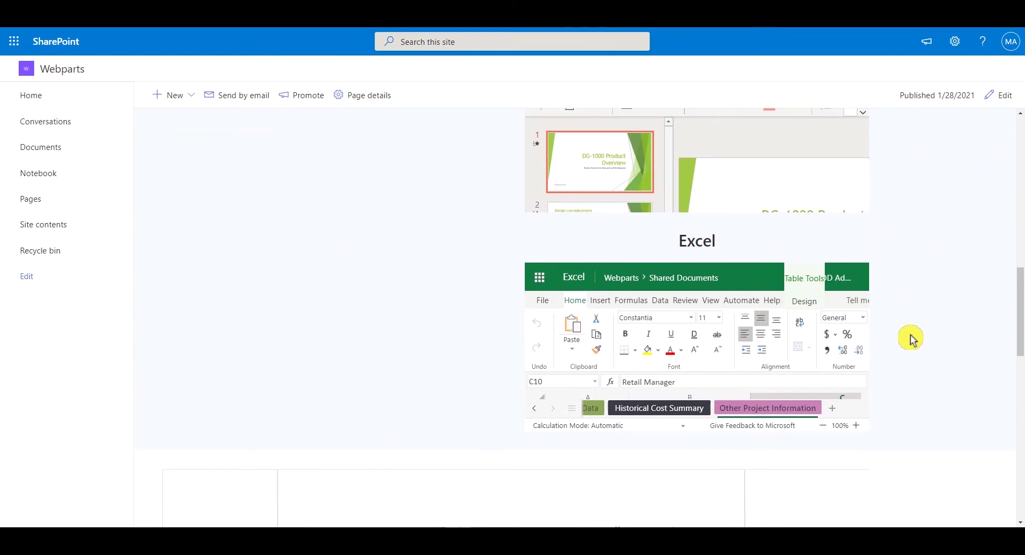
pyautogui.scroll(-8, 909, 337)
pyautogui.scroll(-3, 910, 337)
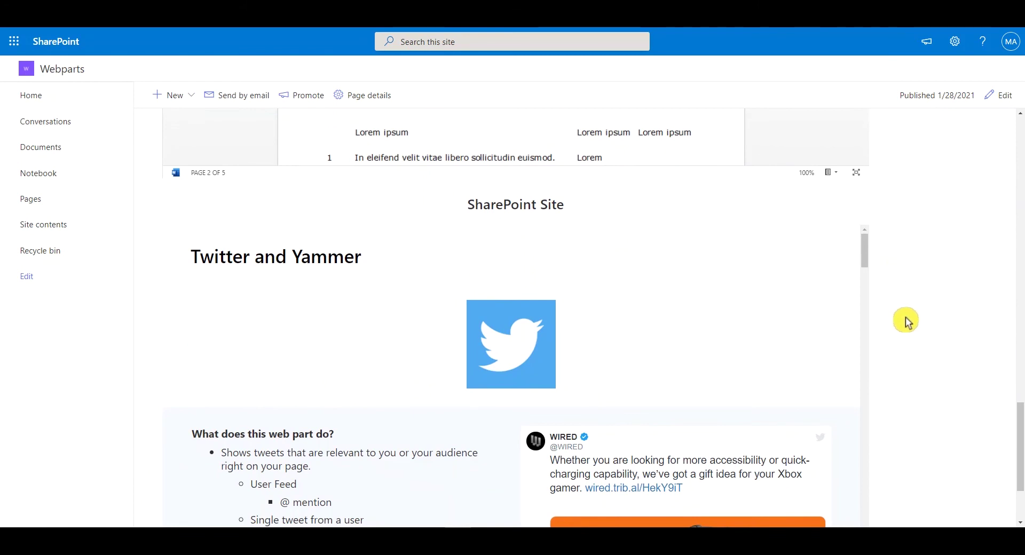
pyautogui.scroll(5, 907, 322)
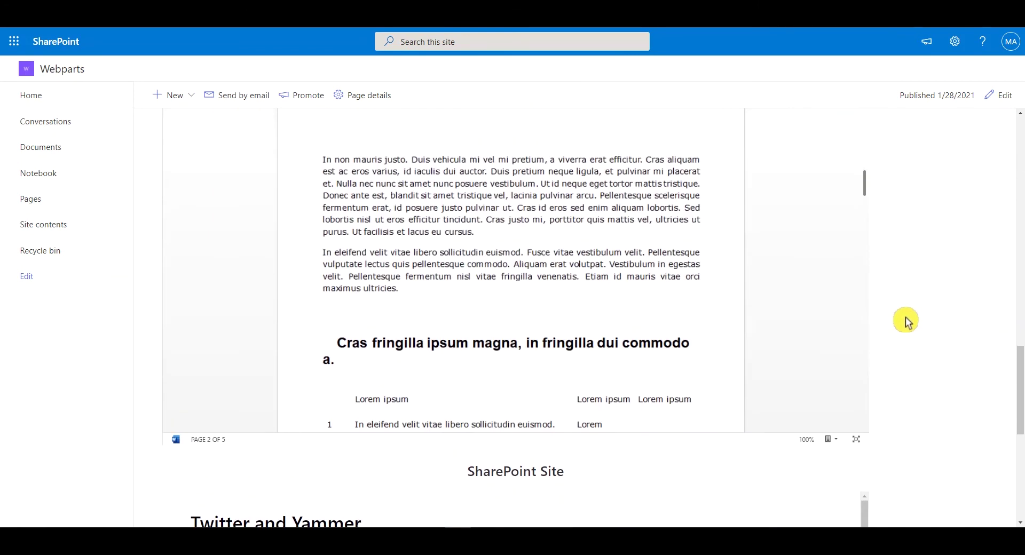
pyautogui.scroll(-5, 720, 264)
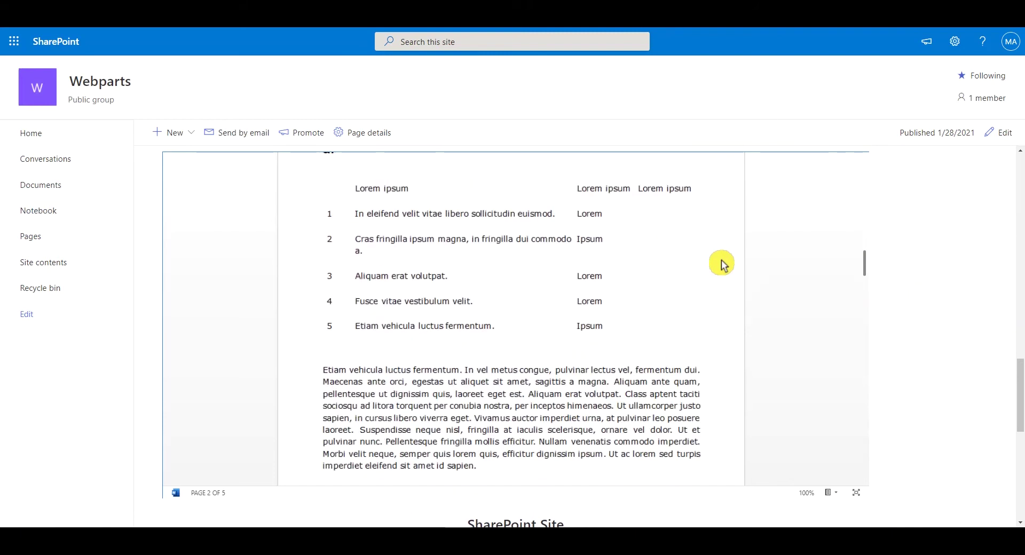
# Read through the embedded Word document and show its download, print and embed options
pyautogui.scroll(-3, 721, 264)
pyautogui.scroll(-3, 721, 264)
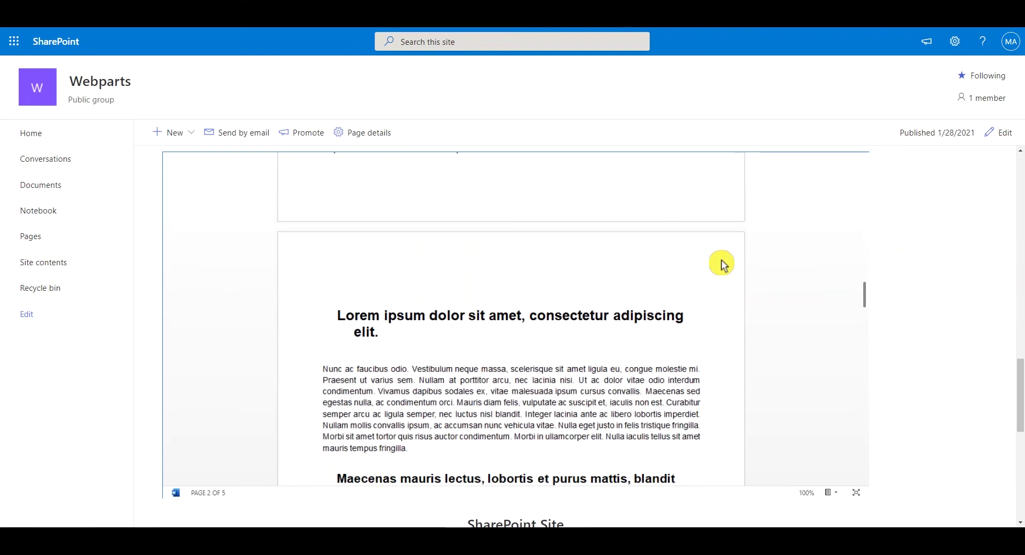
pyautogui.scroll(-5, 722, 265)
pyautogui.scroll(-1, 721, 264)
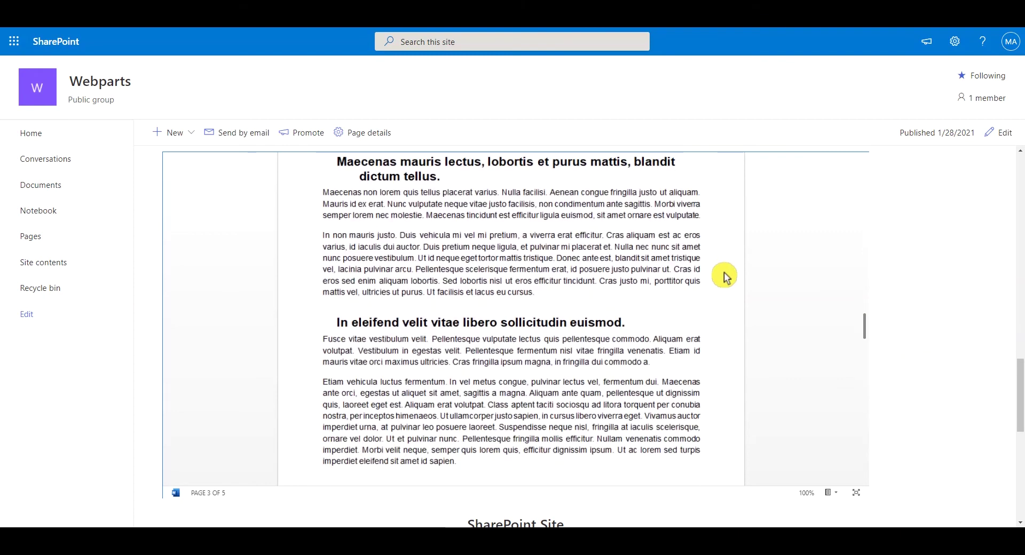
pyautogui.click(833, 493)
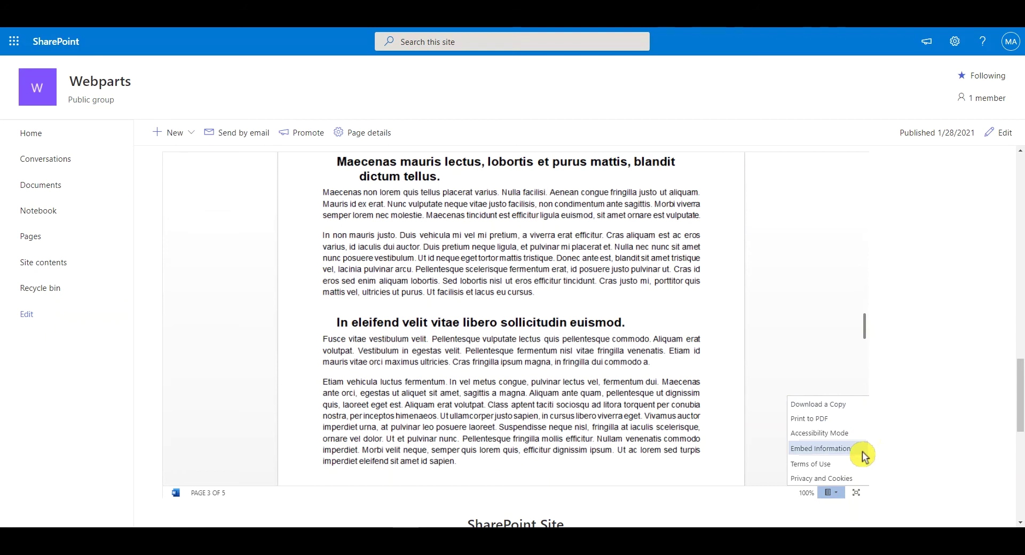
# Pan the embedded Google directions map to its route's destination and view the Bing map above it
pyautogui.scroll(10, 912, 453)
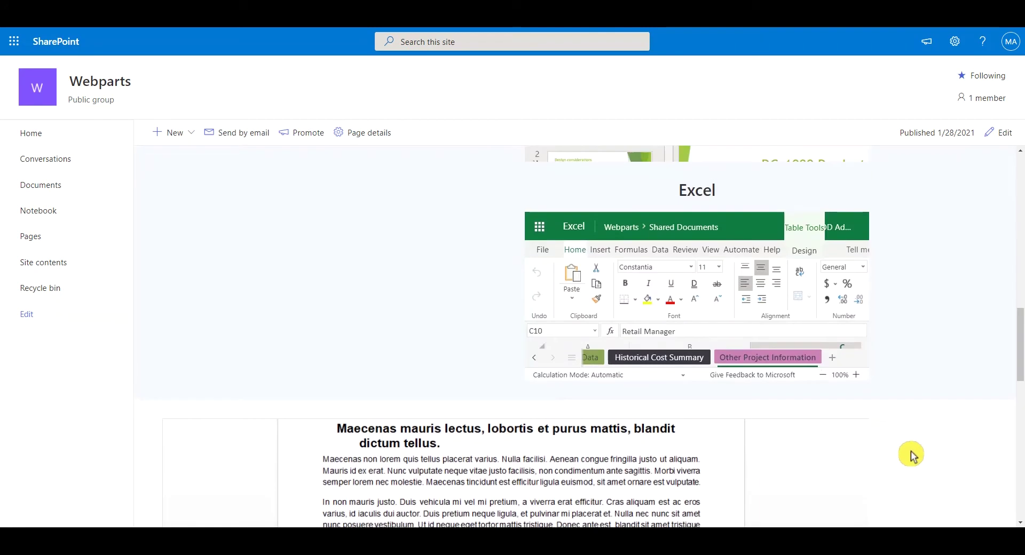
pyautogui.scroll(6, 912, 453)
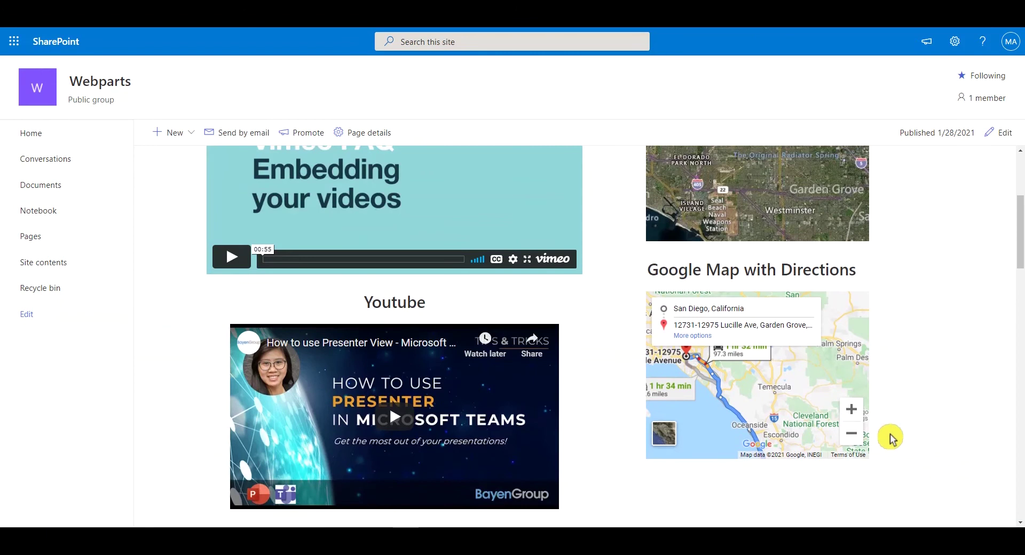
pyautogui.moveTo(734, 384); pyautogui.dragTo(811, 401)
pyautogui.scroll(3, 771, 400)
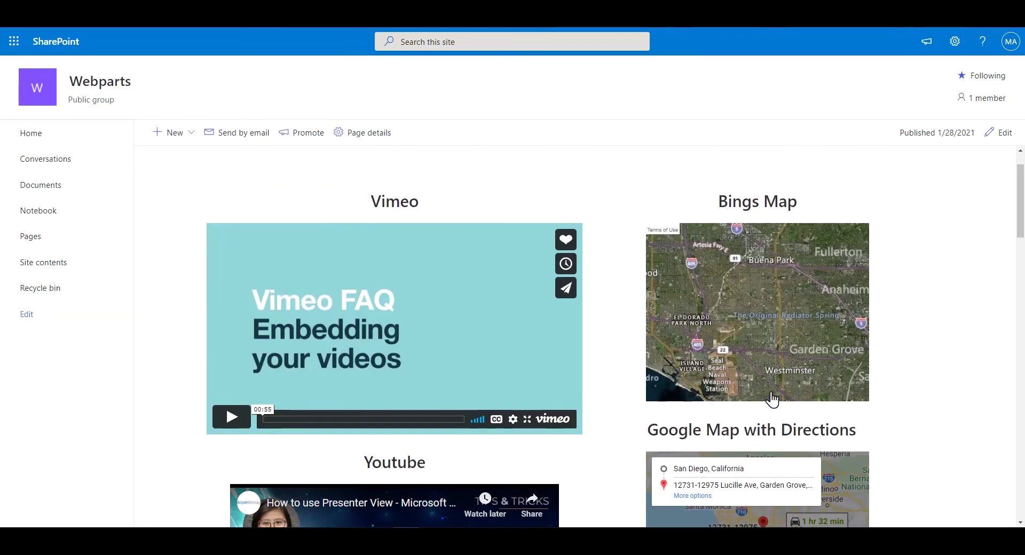
pyautogui.scroll(-3, 771, 403)
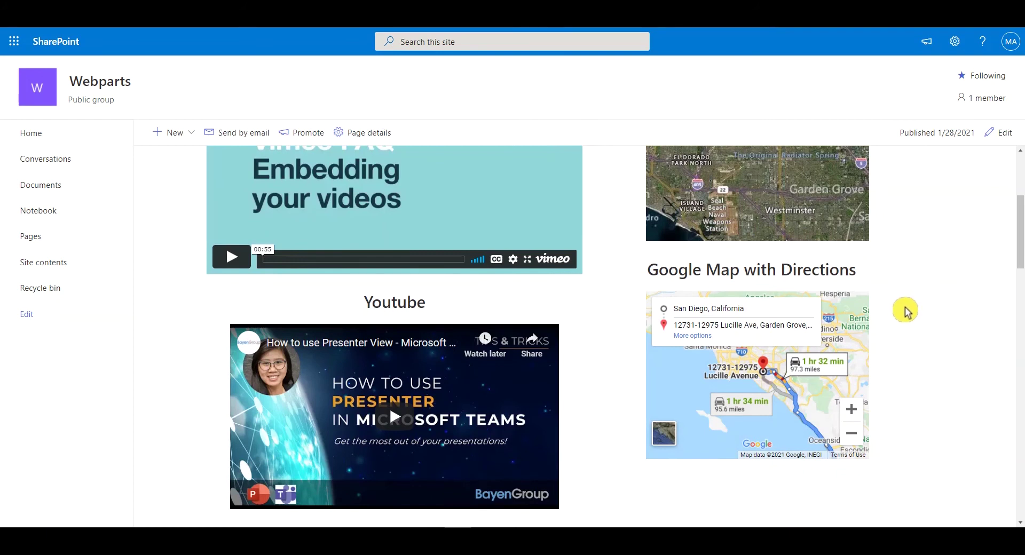
# Put the page in edit mode and move the PowerPoint web part into the empty left column of its section
pyautogui.click(998, 135)
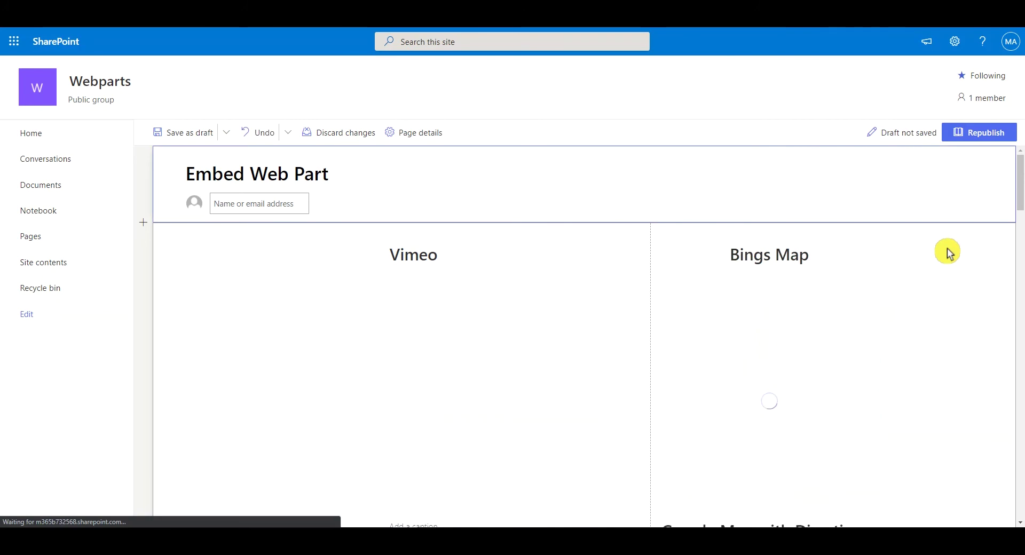
pyautogui.scroll(-10, 947, 252)
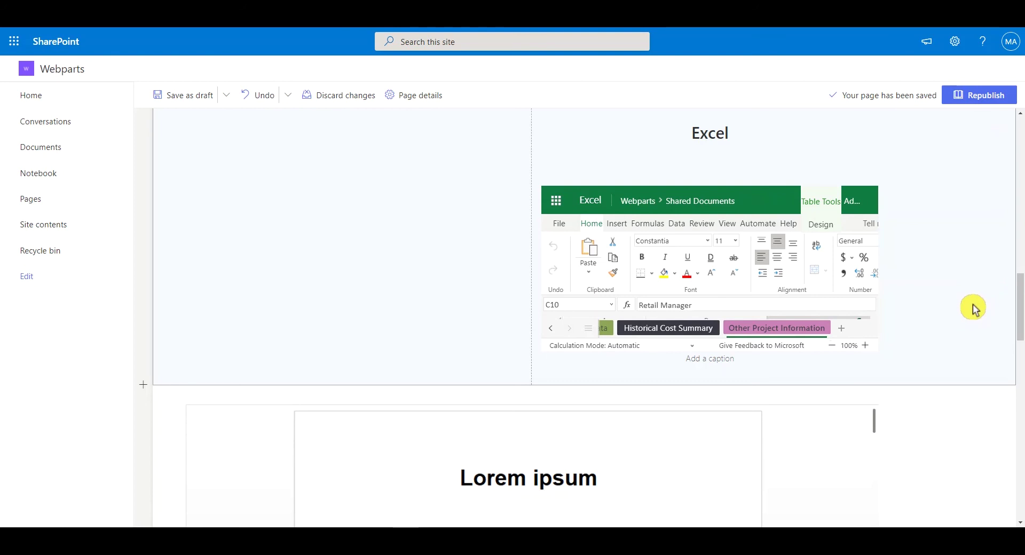
pyautogui.scroll(3, 974, 308)
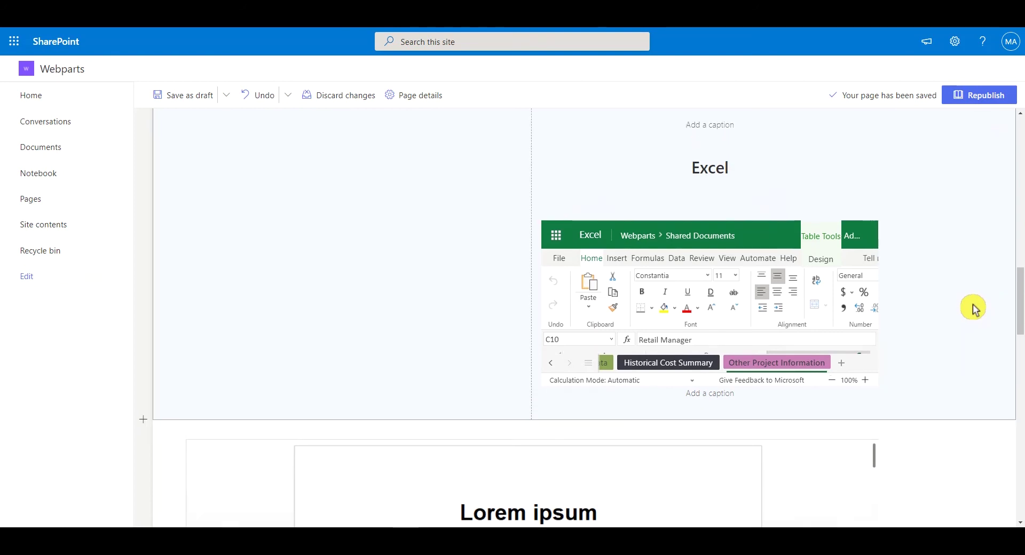
pyautogui.scroll(2, 973, 308)
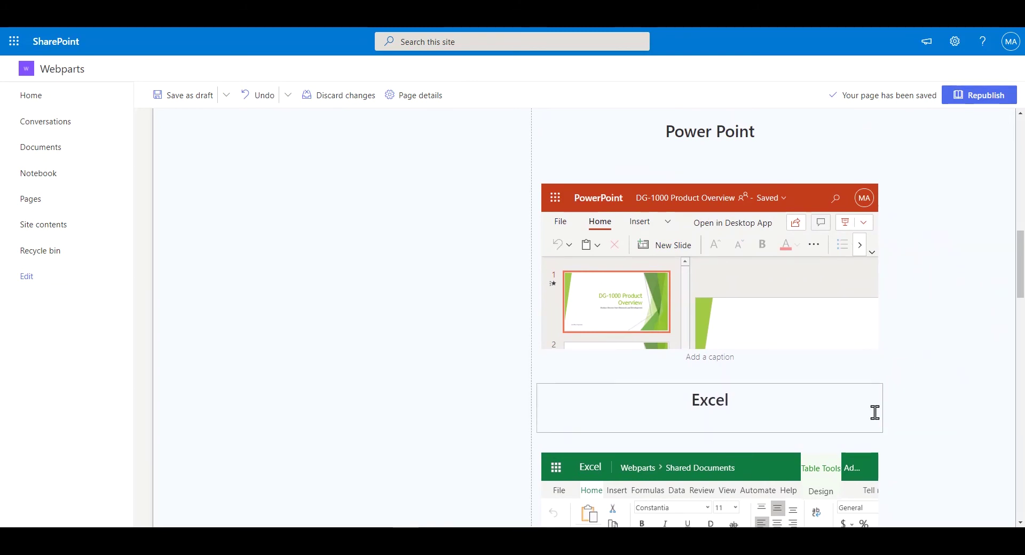
pyautogui.scroll(-1, 930, 447)
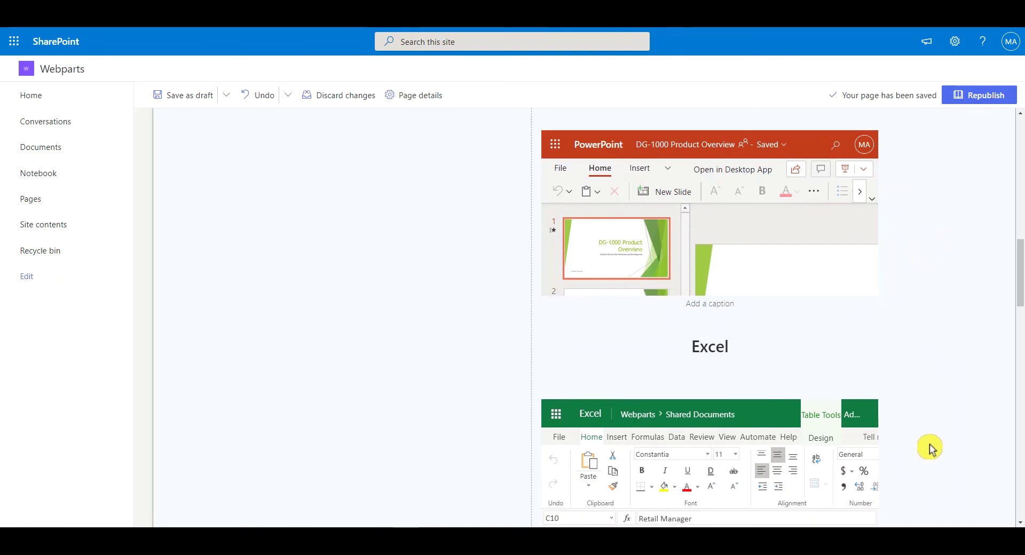
pyautogui.scroll(3, 930, 446)
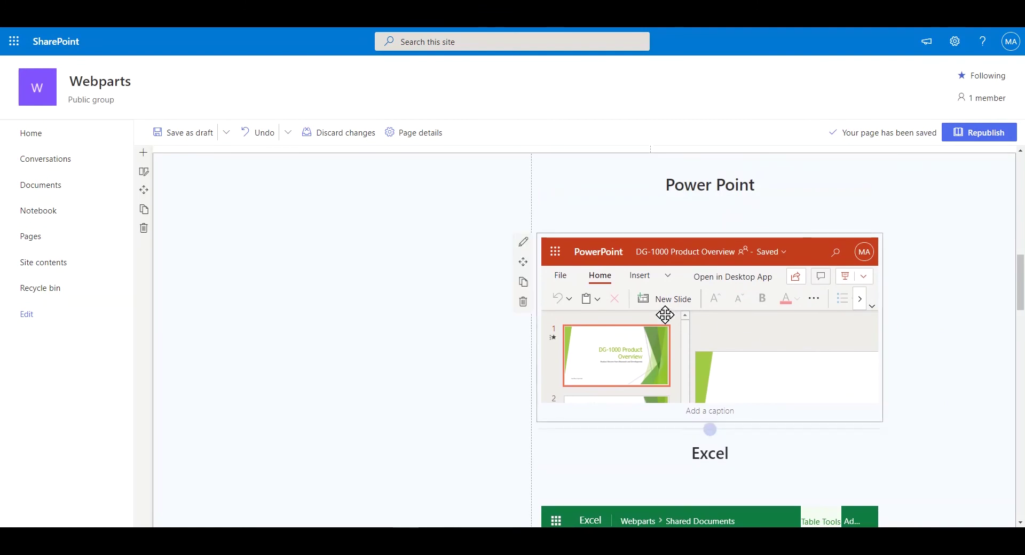
pyautogui.click(627, 314)
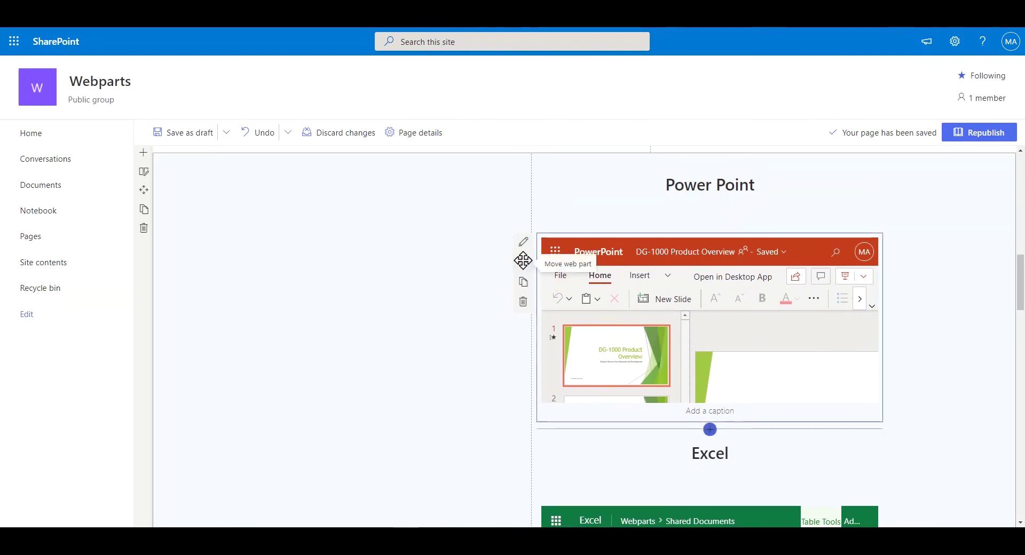
pyautogui.moveTo(523, 261); pyautogui.dragTo(278, 219)
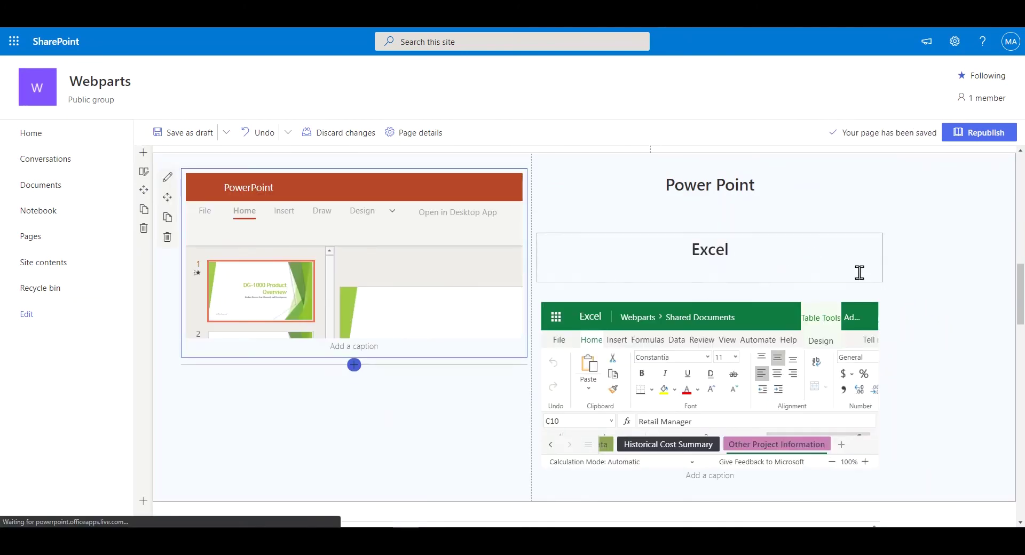
# Open the YouTube web part's embed settings, try resizing it to fit the page, and switch that option back off
pyautogui.scroll(3, 858, 272)
pyautogui.scroll(2, 858, 272)
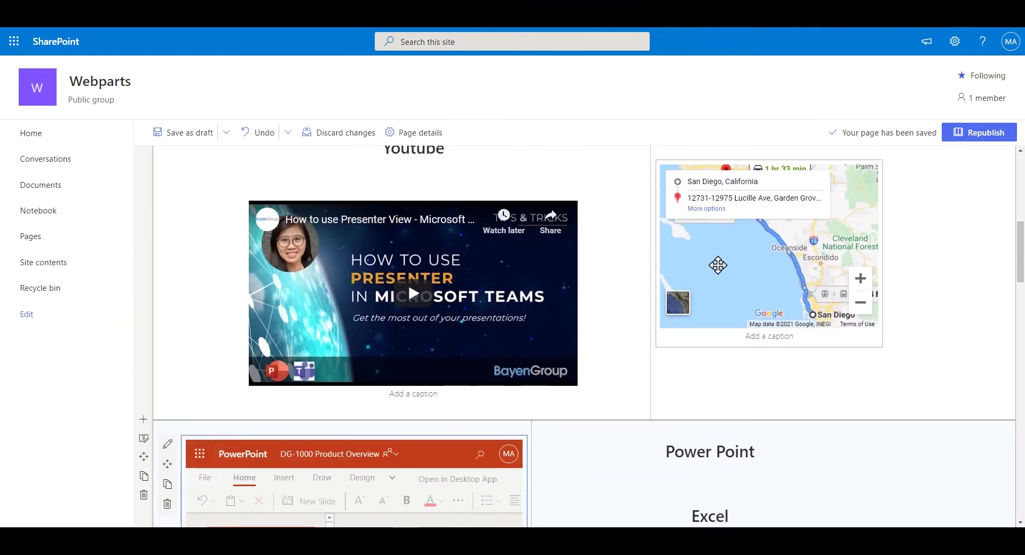
pyautogui.scroll(1, 619, 276)
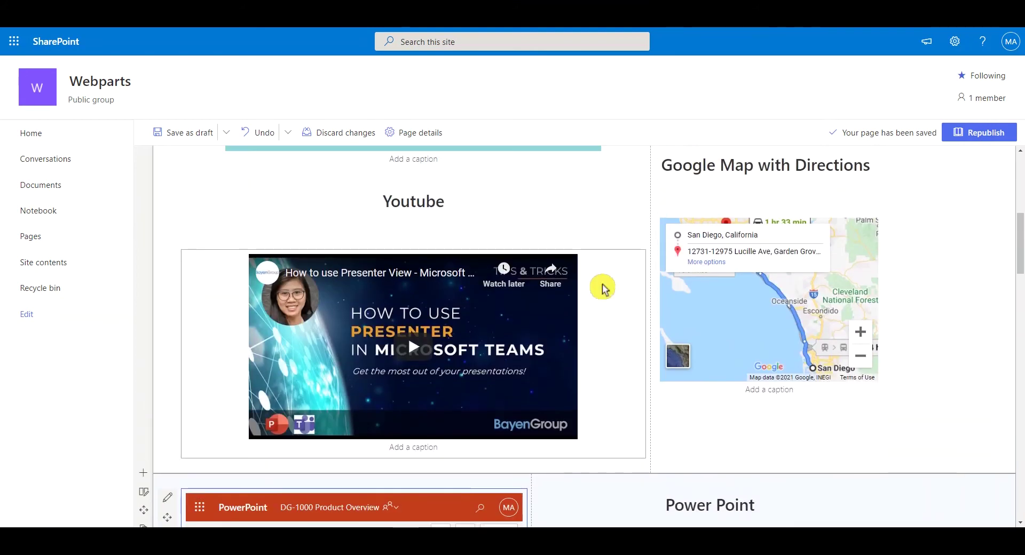
pyautogui.click(601, 286)
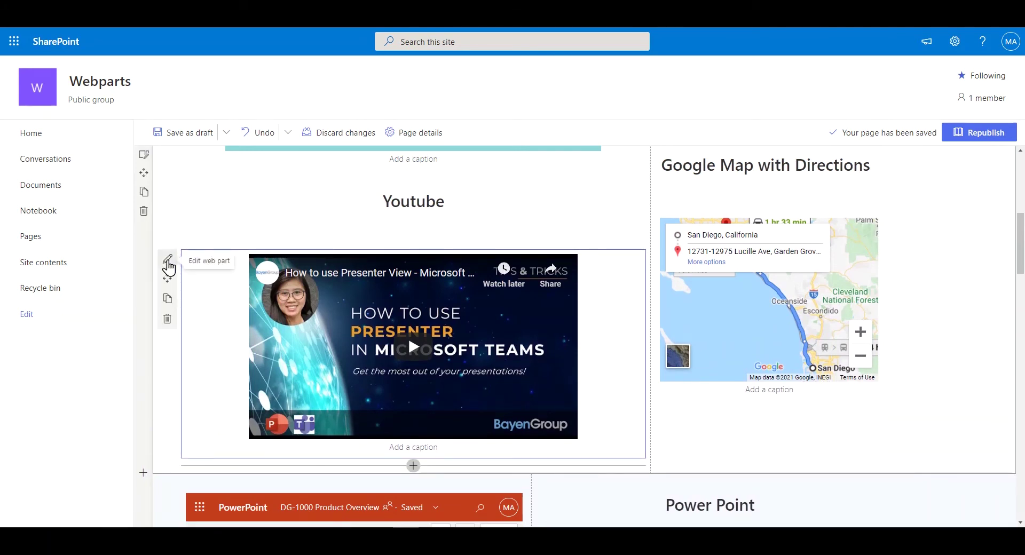
pyautogui.click(168, 261)
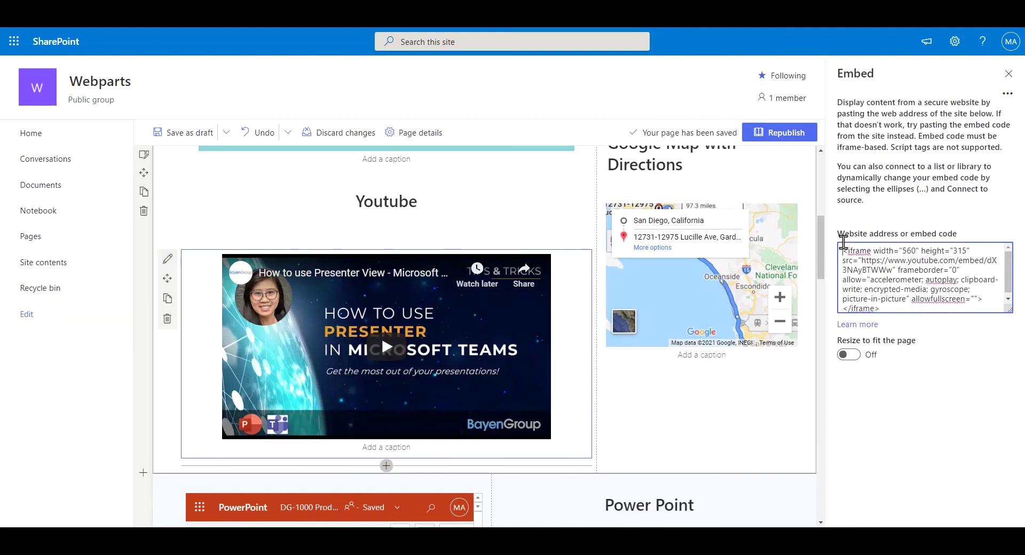
pyautogui.click(927, 347)
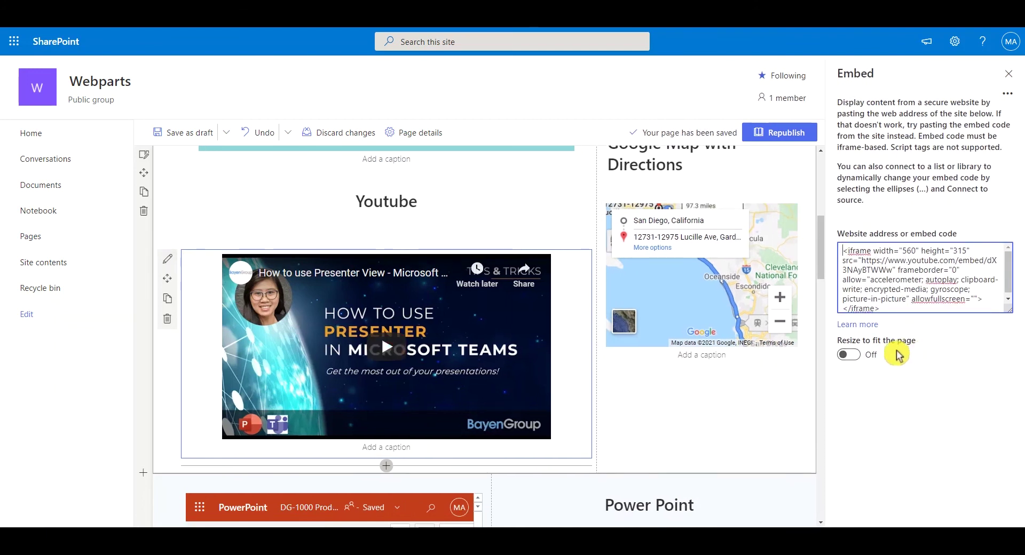
pyautogui.click(849, 355)
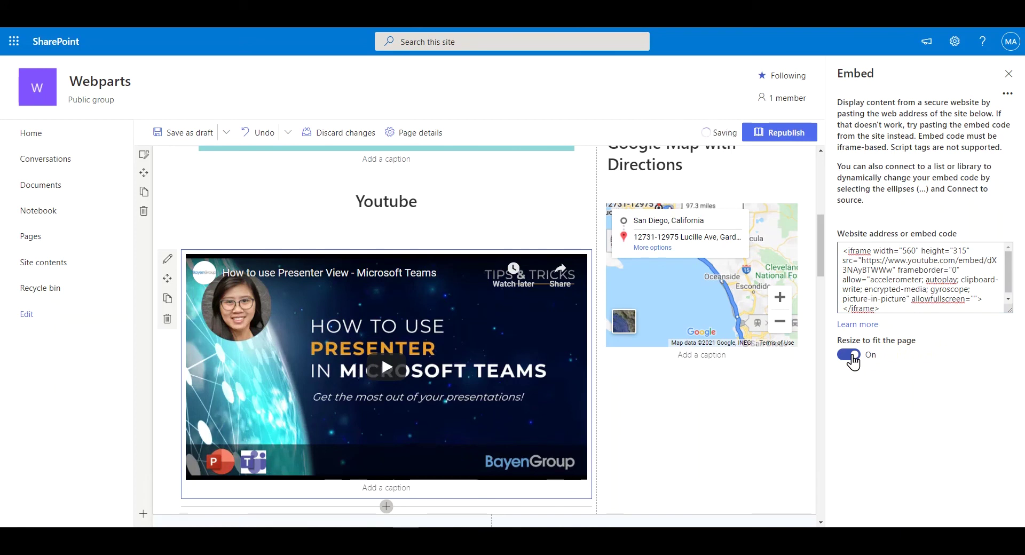
pyautogui.click(849, 355)
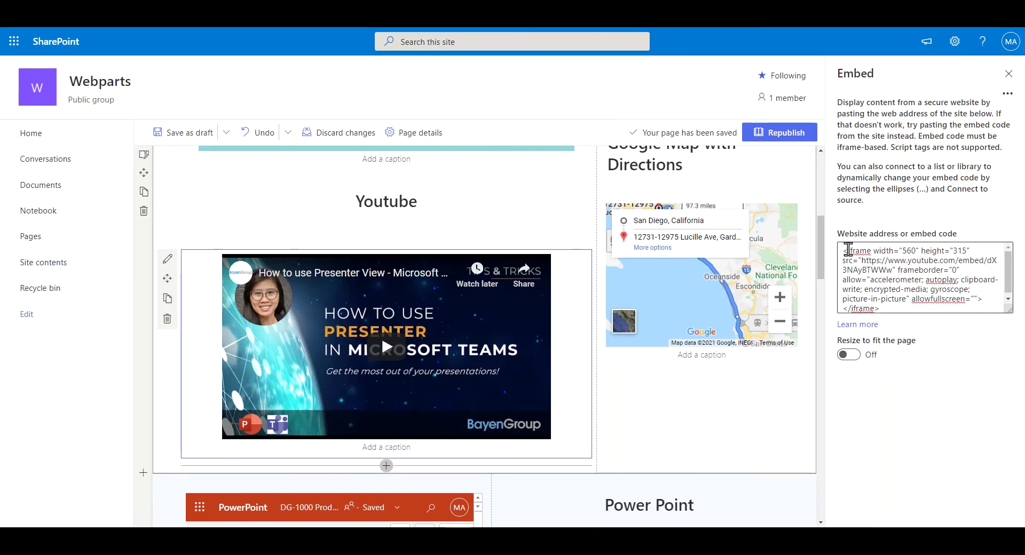
# Inspect the full iframe embed code in the YouTube web part's settings by highlighting it
pyautogui.moveTo(842, 251); pyautogui.dragTo(894, 307)
pyautogui.click(893, 306)
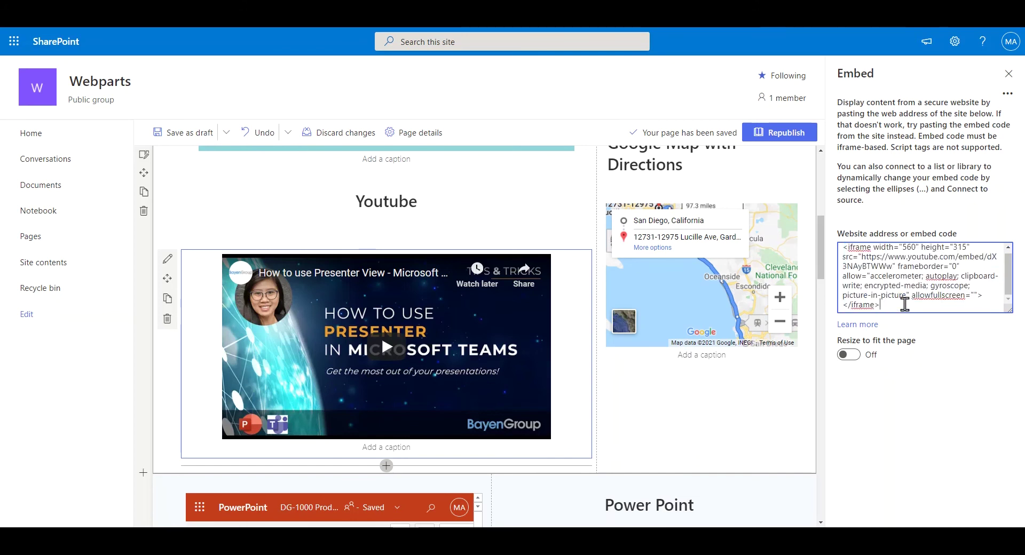
pyautogui.click(902, 321)
pyautogui.click(950, 409)
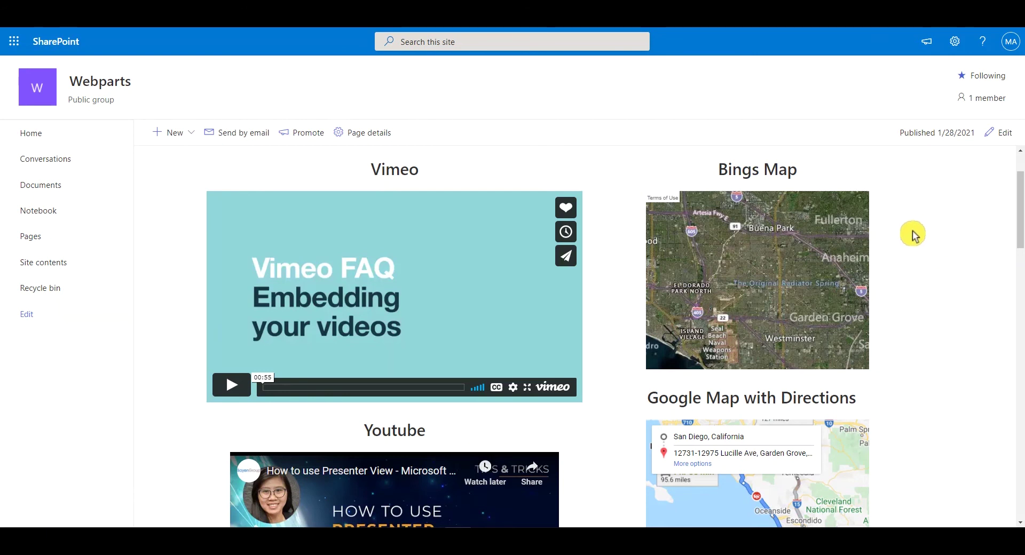
# Review the page outside edit mode and pan the embedded Google directions map to the route's Los Angeles end
pyautogui.scroll(-4, 913, 235)
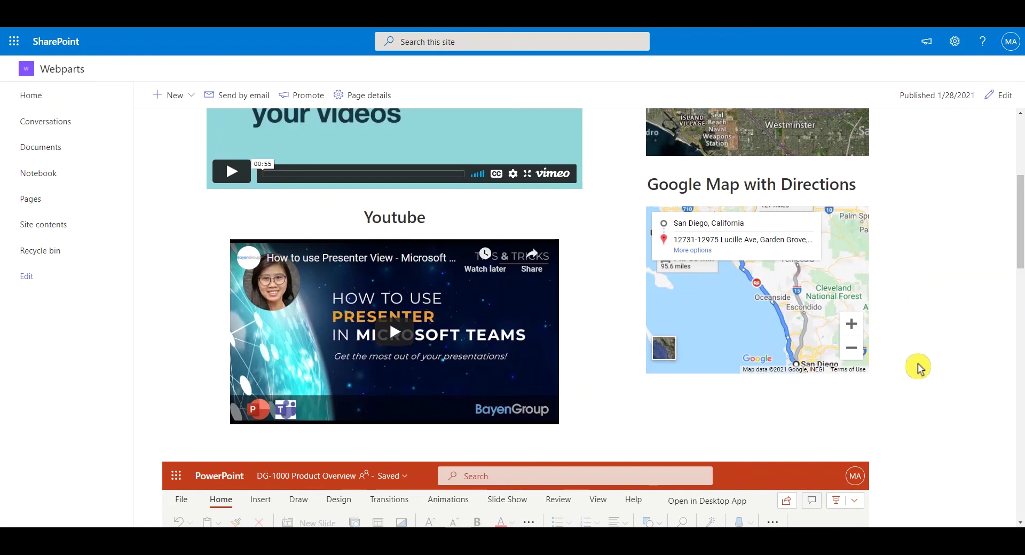
pyautogui.scroll(1, 913, 368)
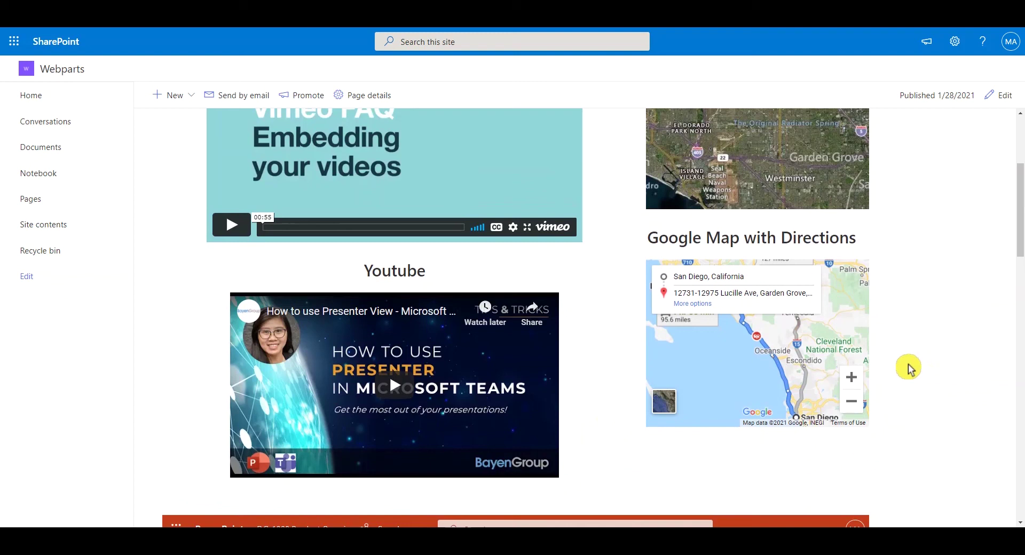
pyautogui.moveTo(778, 340); pyautogui.dragTo(817, 441)
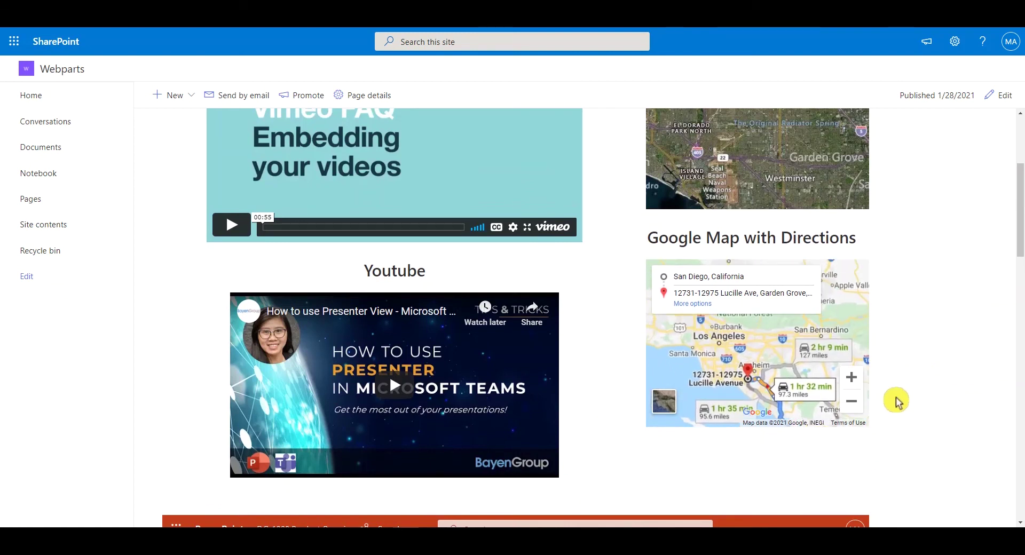
# Browse the embedded DG-1000 Product Overview presentation on the page, viewing its Project scope and Design considerations slides
pyautogui.scroll(-2, 897, 401)
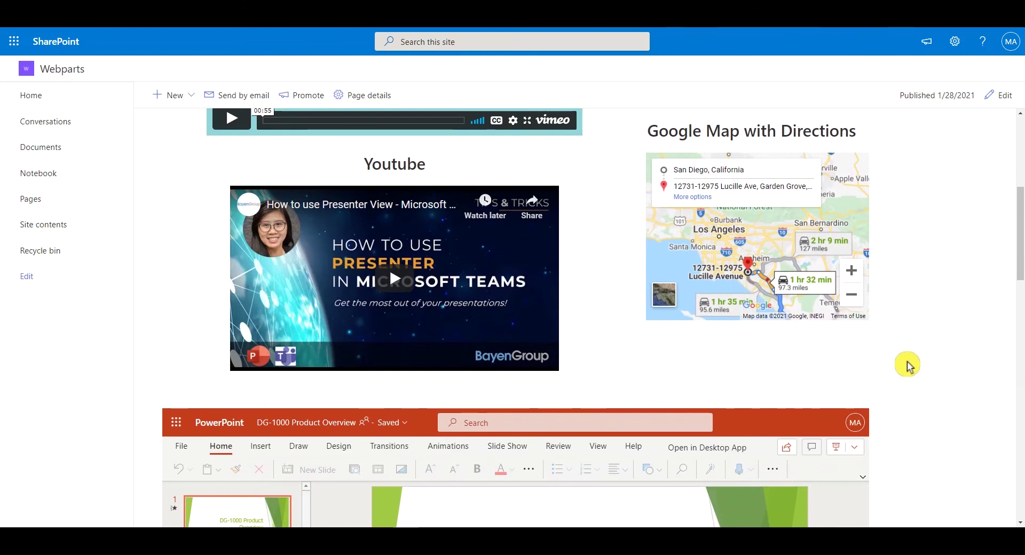
pyautogui.scroll(-2, 899, 355)
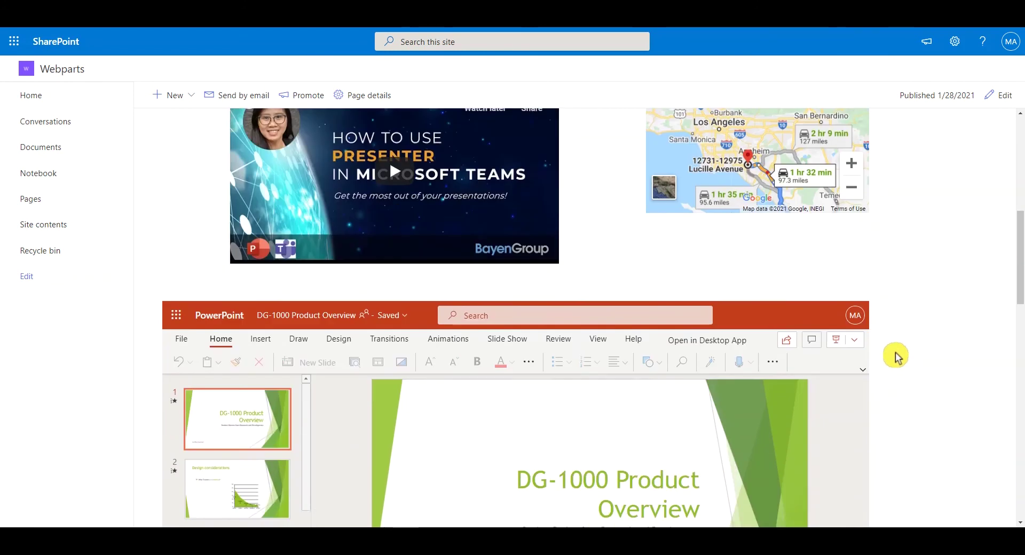
pyautogui.scroll(-2, 896, 356)
pyautogui.scroll(-1, 895, 357)
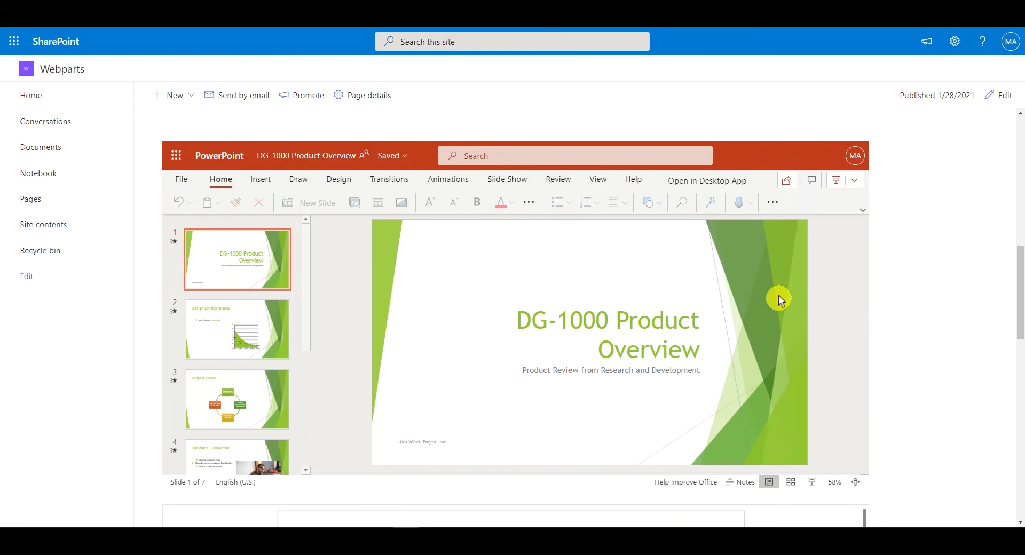
pyautogui.scroll(-1, 249, 324)
pyautogui.click(250, 324)
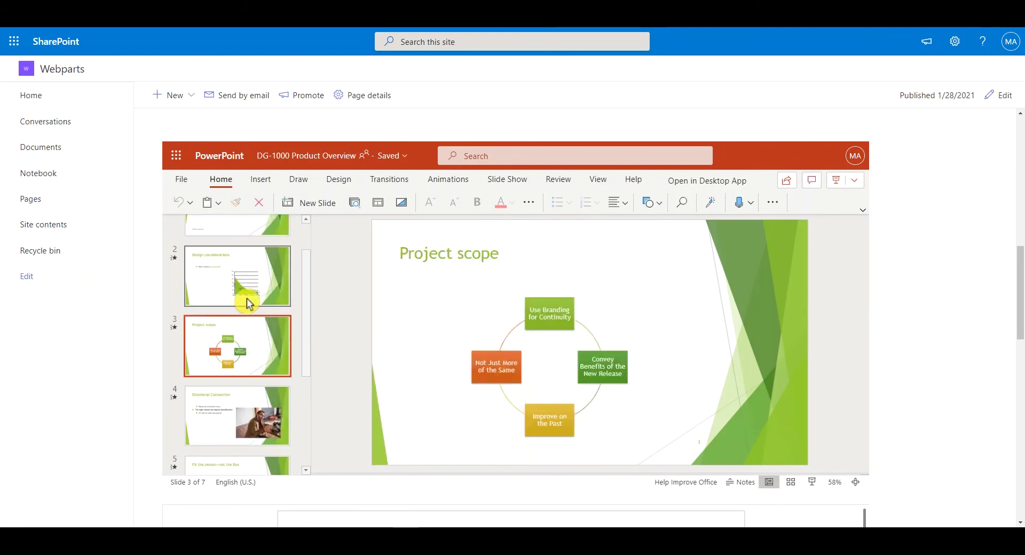
pyautogui.click(247, 301)
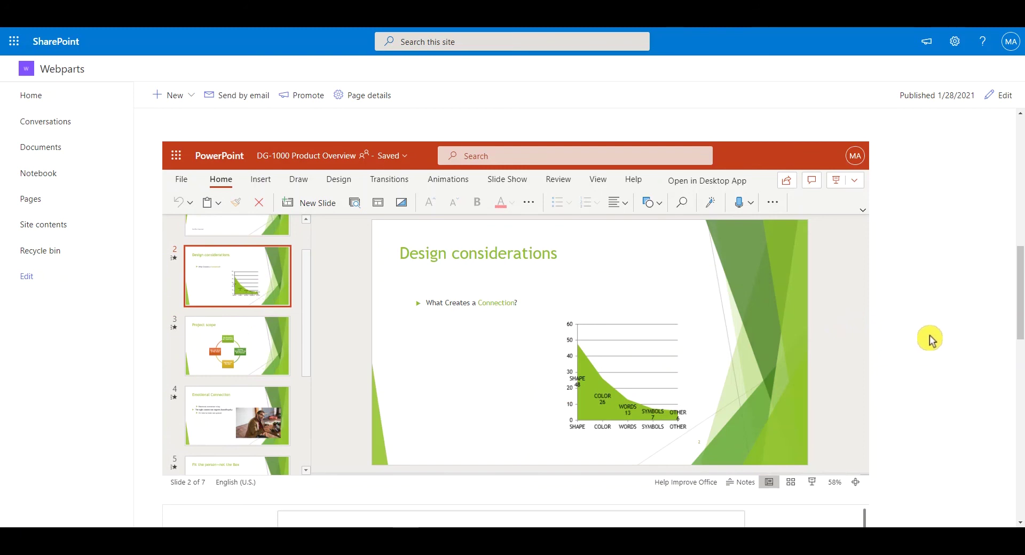
# Review the embedded web parts from the PowerPoint presentation back up to the Vimeo video and Bings Map
pyautogui.scroll(-1, 929, 338)
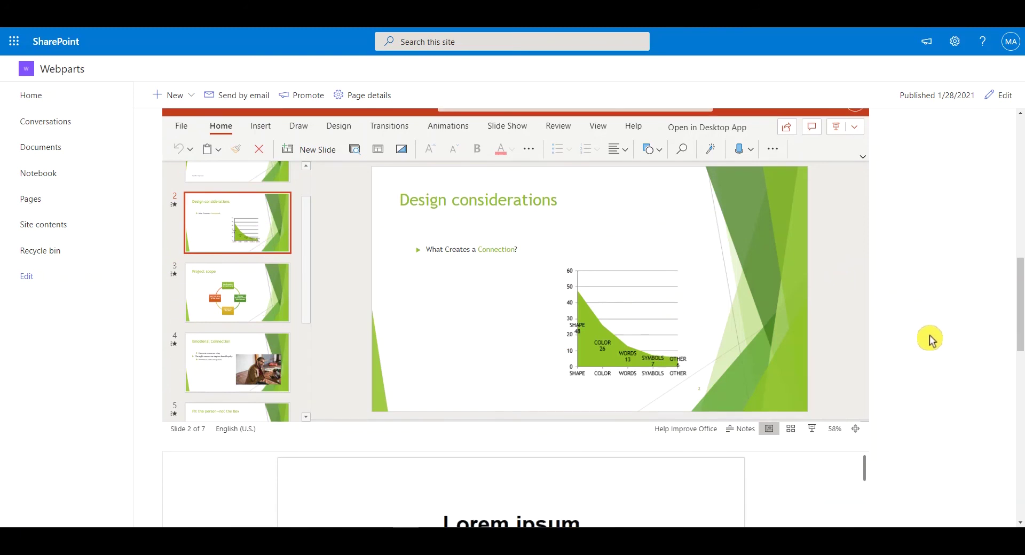
pyautogui.scroll(5, 929, 338)
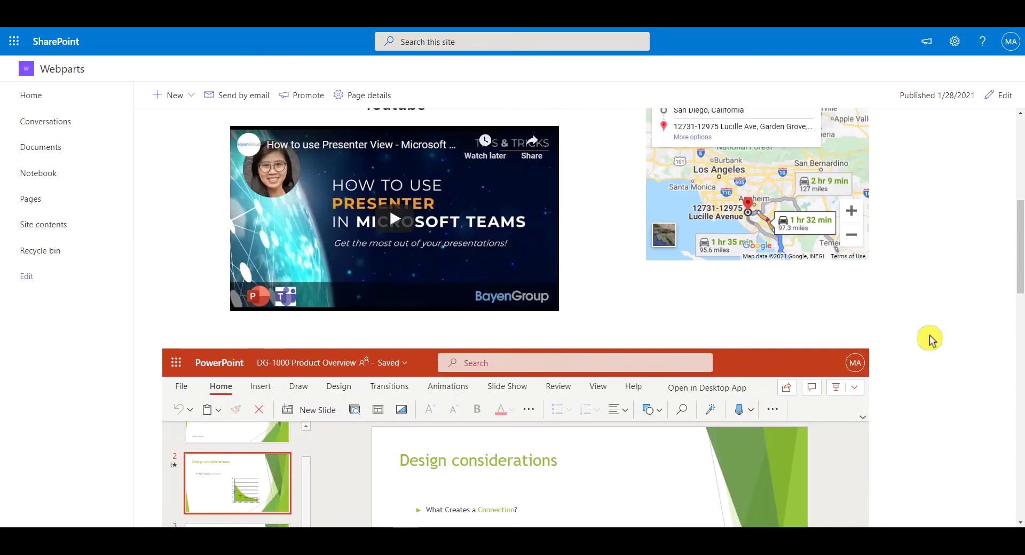
pyautogui.scroll(4, 930, 338)
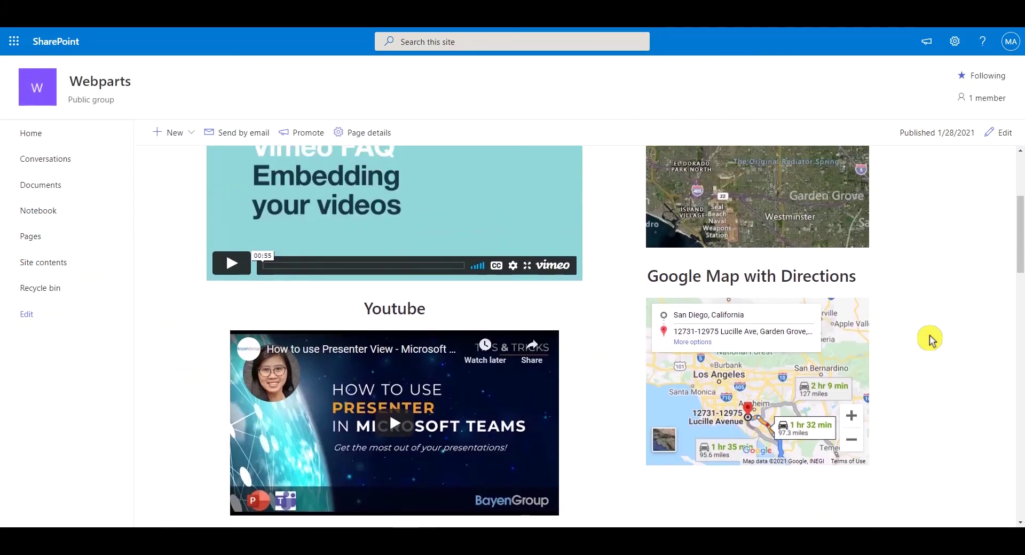
pyautogui.scroll(4, 929, 338)
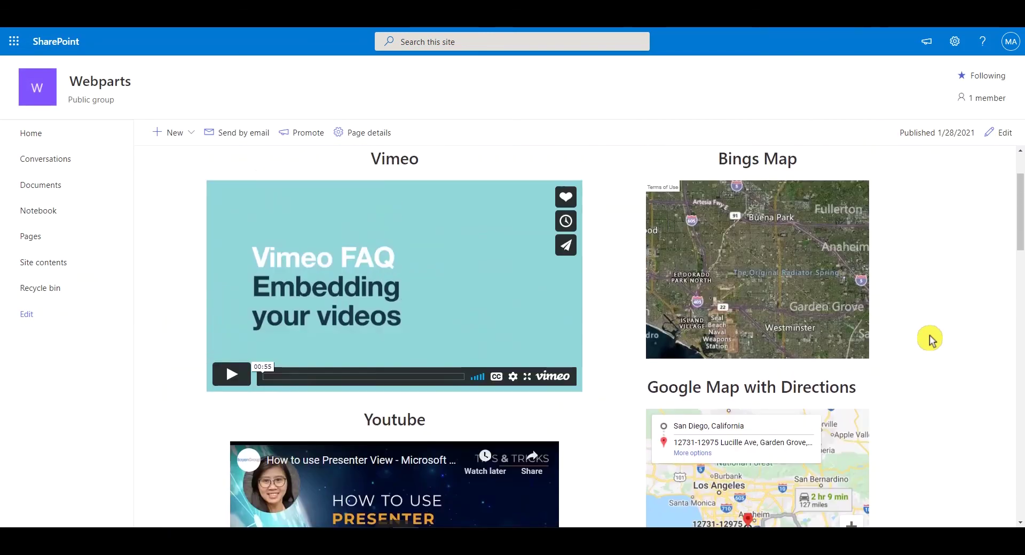